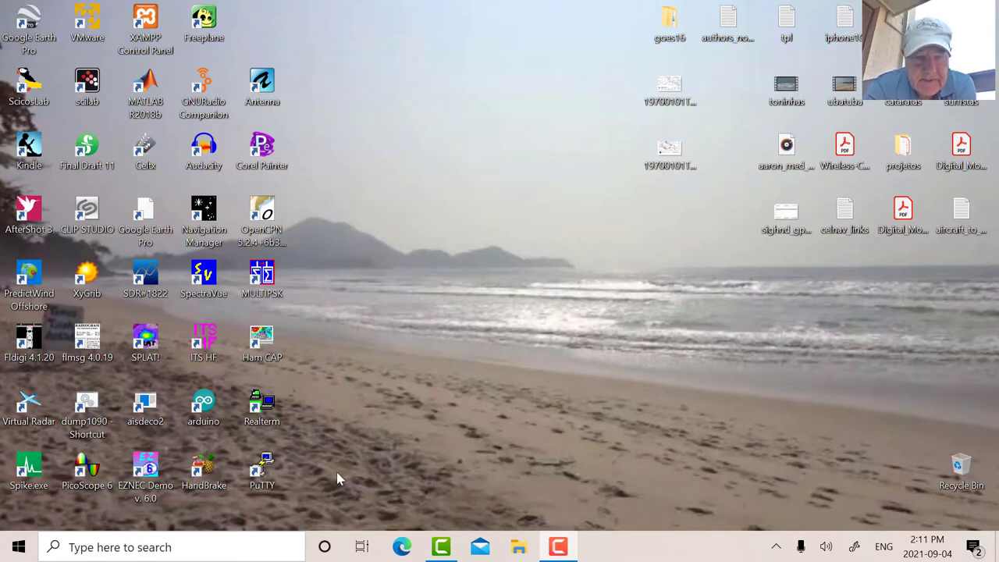
Load the saved RPi_GOES session, connect to 192.168.0.12 and log in as pi
{"action": "double_click", "coordinate": [263, 464]}
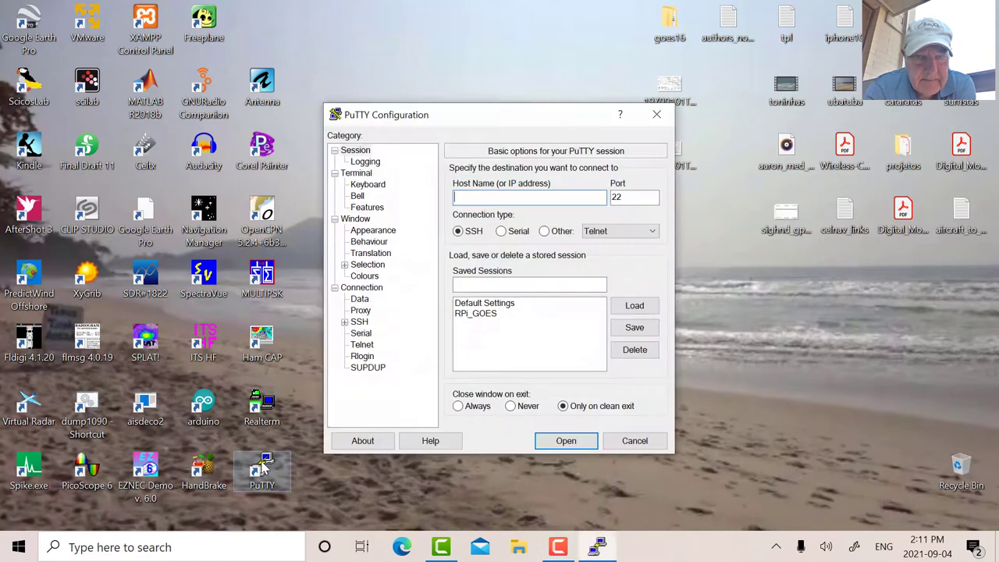
{"action": "left_click", "coordinate": [466, 316]}
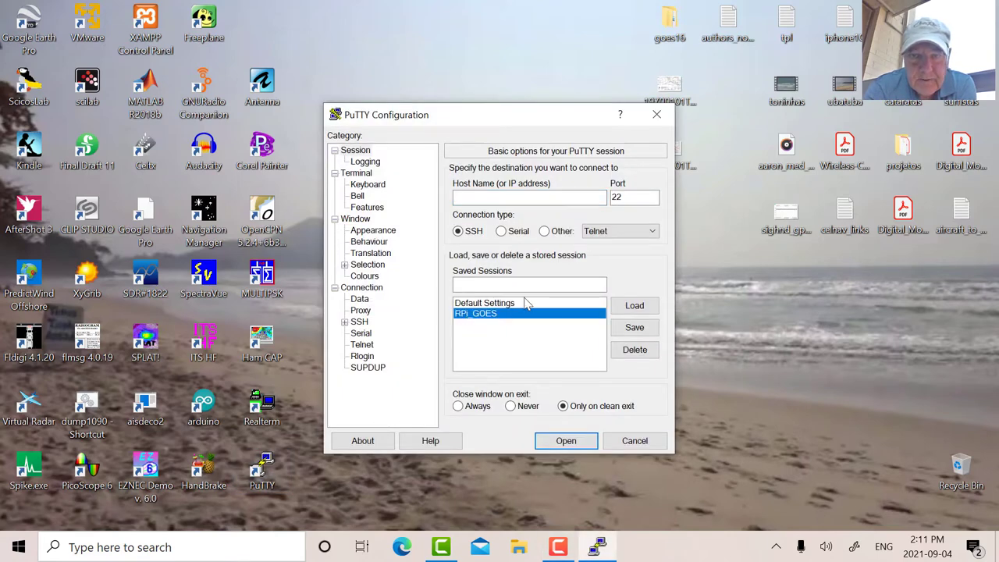
{"action": "left_click", "coordinate": [652, 312]}
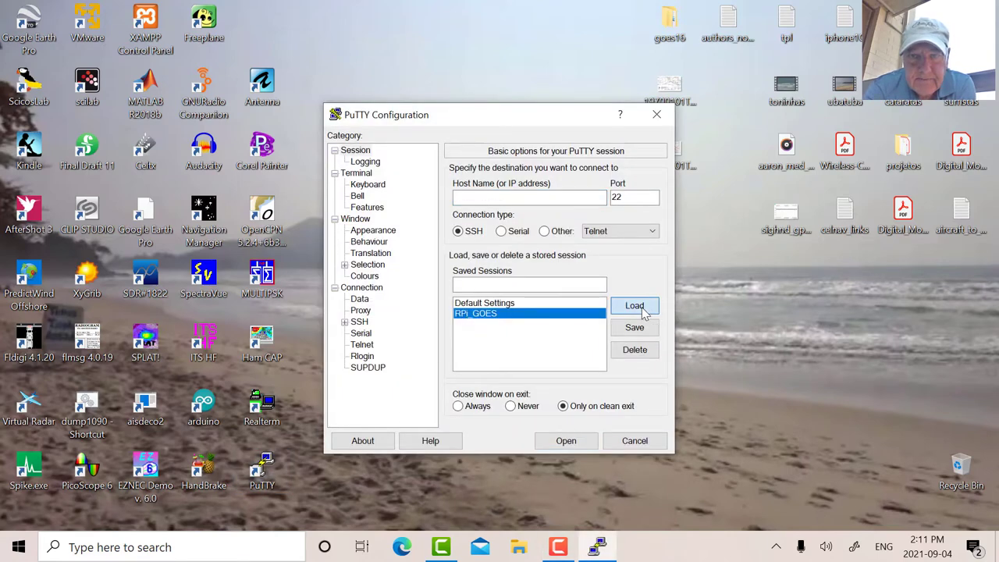
{"action": "left_click", "coordinate": [561, 440]}
{"action": "type", "text": "pi"}
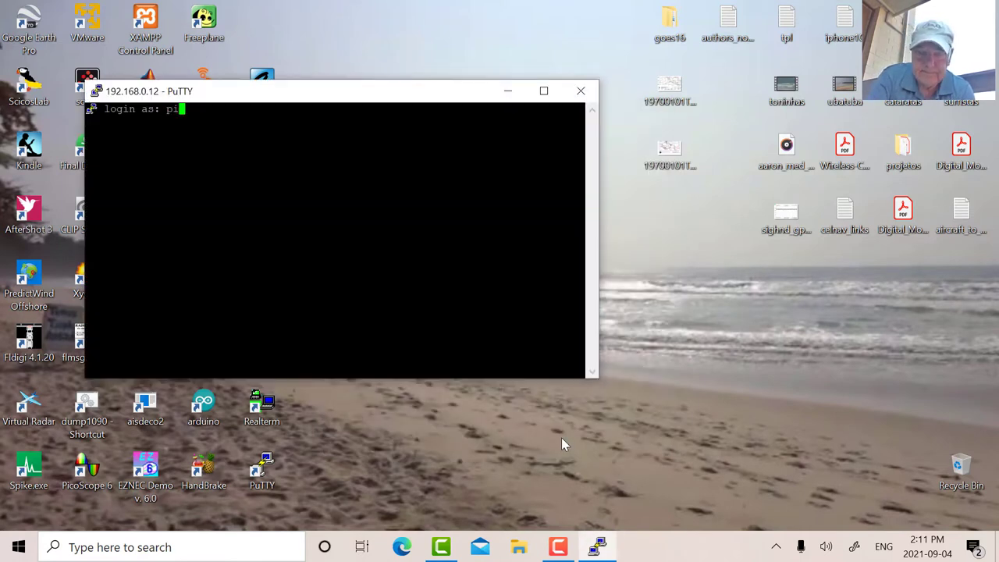
{"action": "key", "text": "Return"}
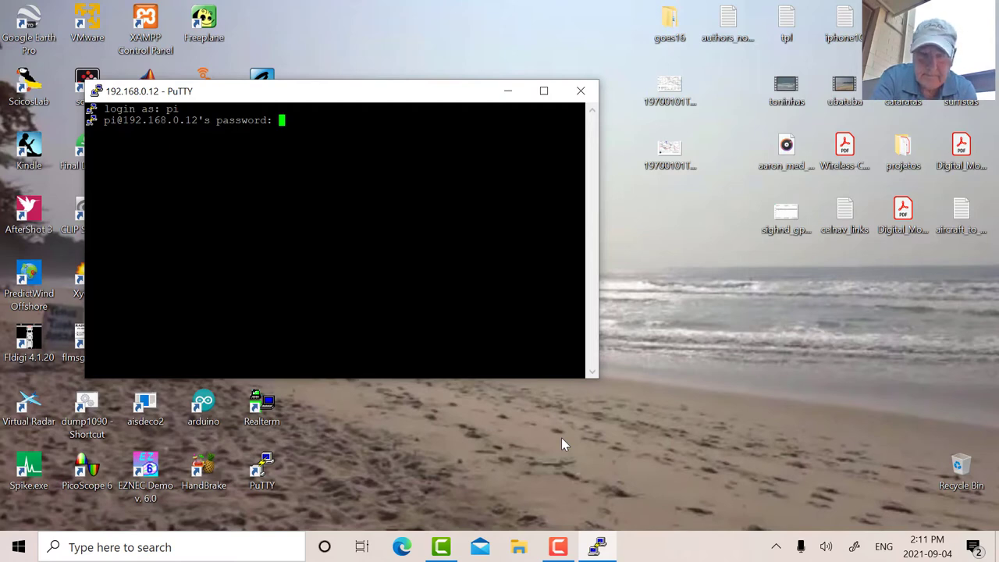
{"action": "key", "text": "Return"}
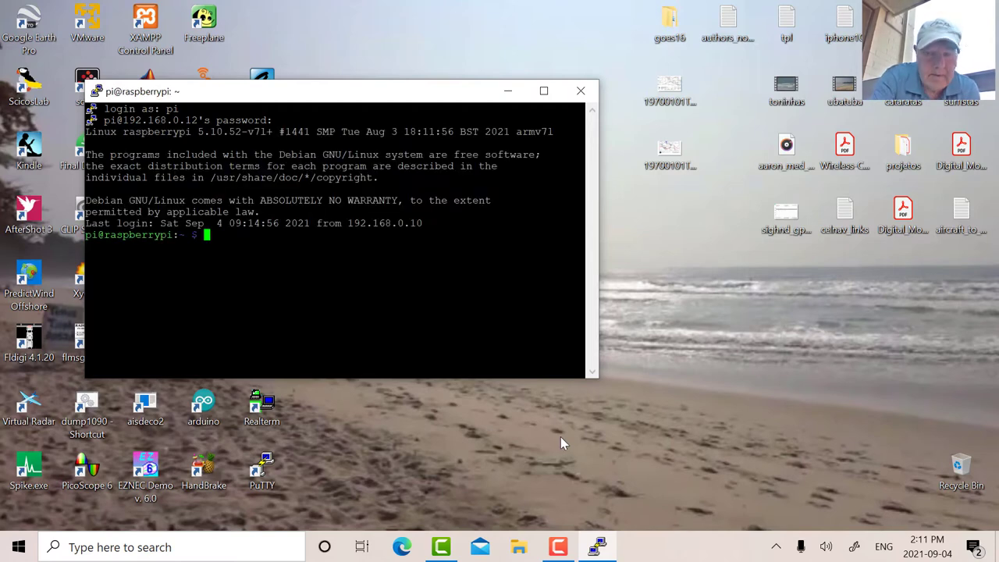
Rerun goesrecv -v -i 1 -c ~/goesrecv.conf from shell history and widen the terminal window
{"action": "type", "text": "goesproc -c /usr/share/goestools/goesproc-goesr.conf -m packet  --subscribe tcp://127.0.0.1:5004"}
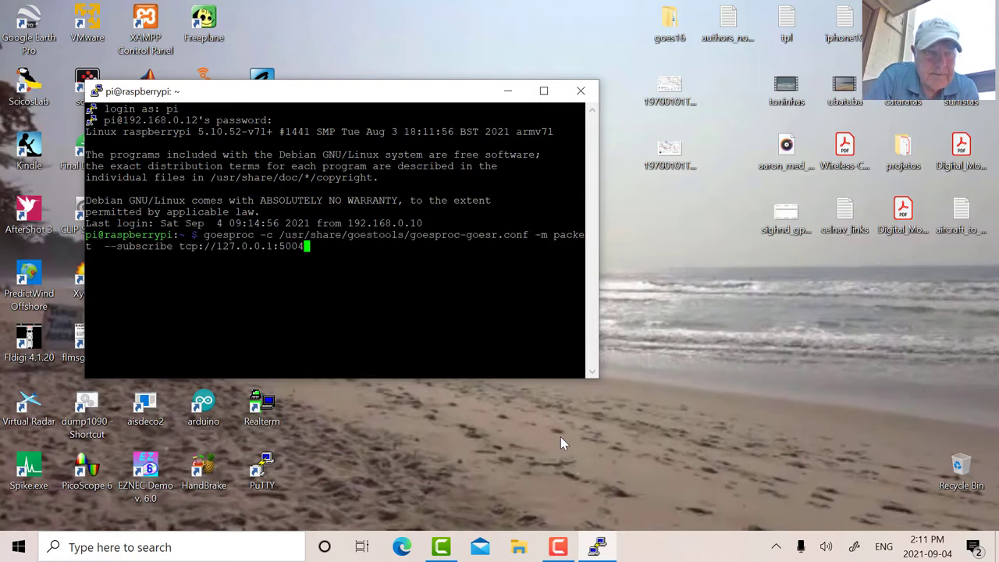
{"action": "key", "text": "Up"}
{"action": "key", "text": "Up"}
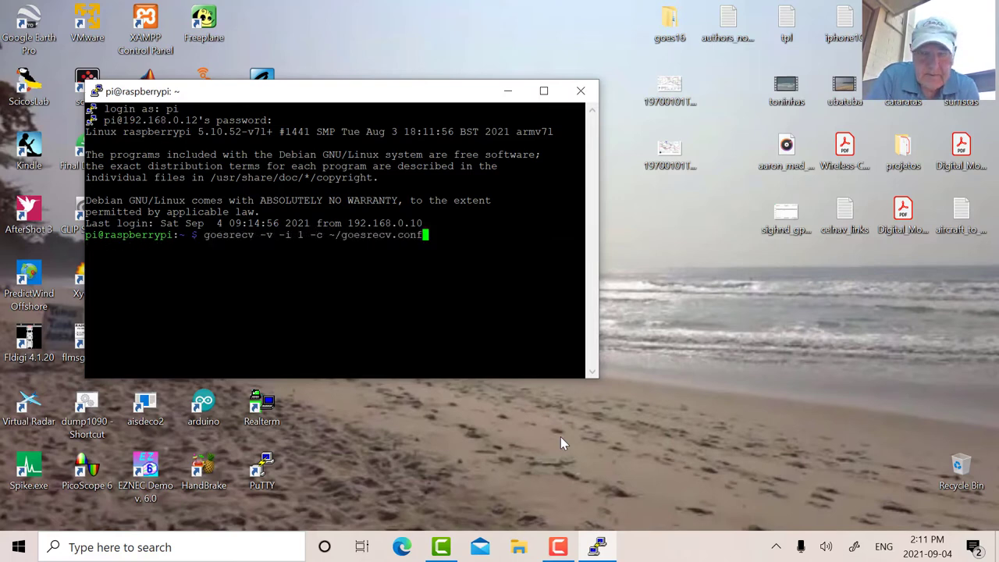
{"action": "key", "text": "Return"}
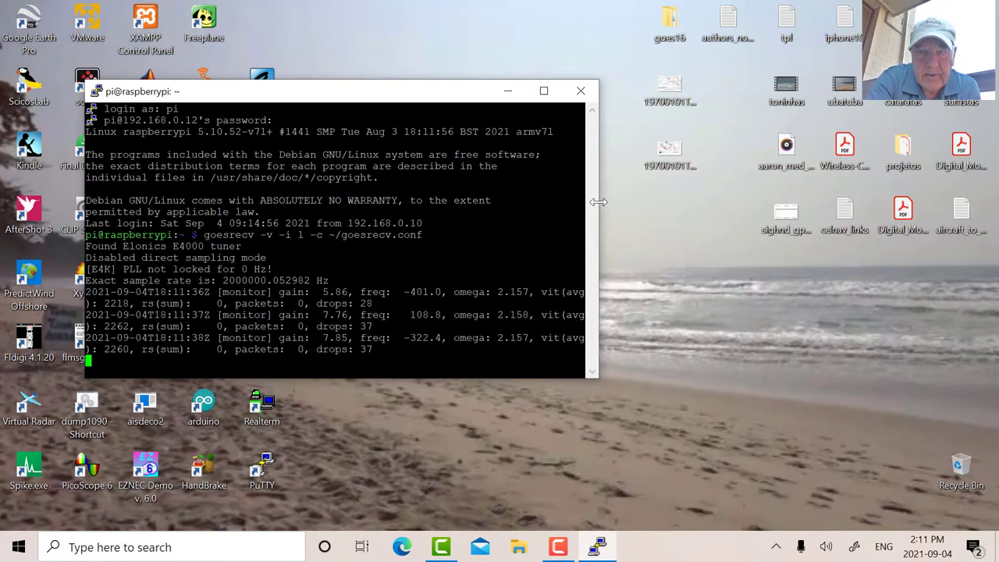
{"action": "left_click_drag", "start_coordinate": [598, 201], "coordinate": [959, 156]}
{"action": "left_click_drag", "start_coordinate": [509, 90], "coordinate": [502, 21]}
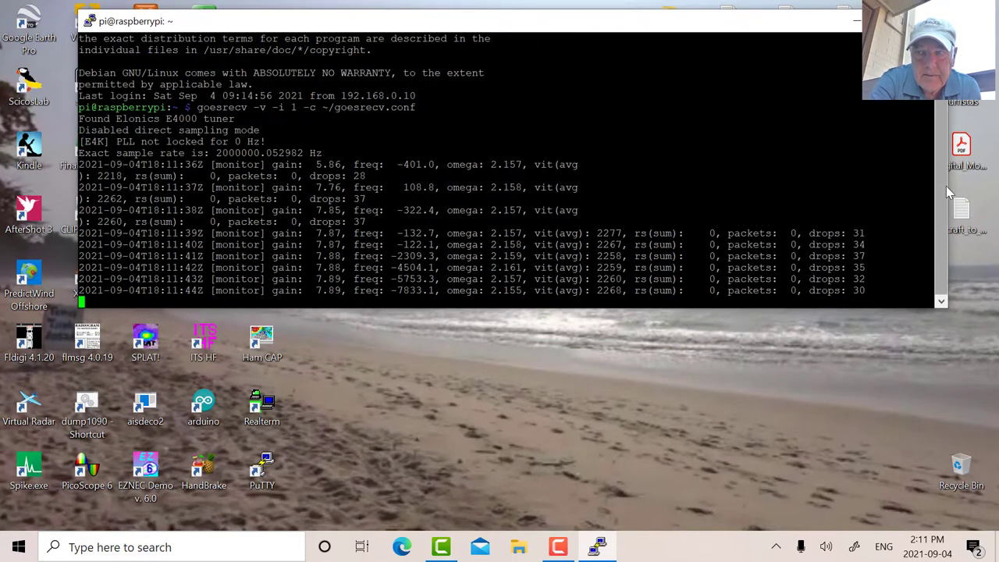
{"action": "left_click_drag", "start_coordinate": [949, 186], "coordinate": [955, 186]}
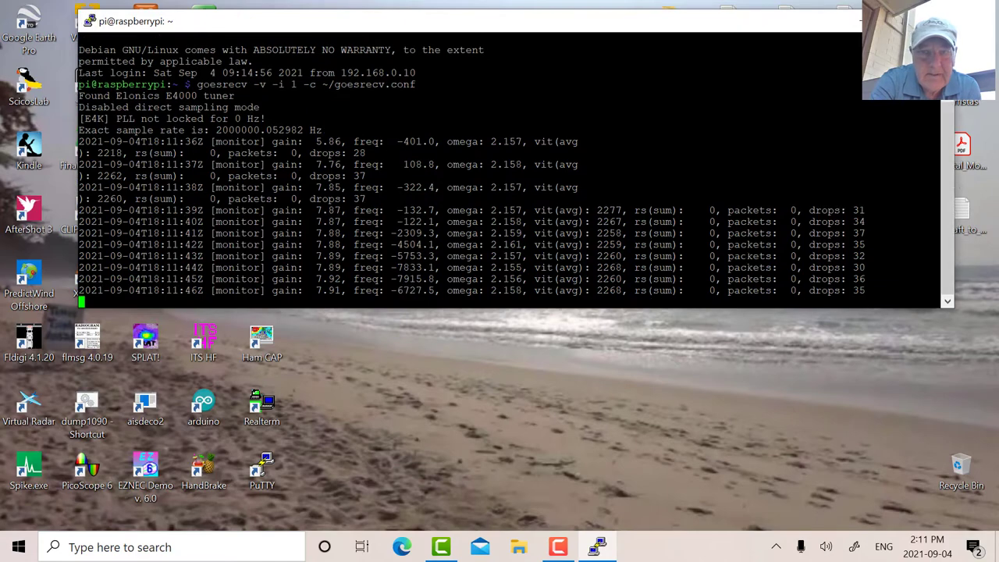
Open a second RPi_GOES session to 192.168.0.12 and log in as pi
{"action": "double_click", "coordinate": [261, 472]}
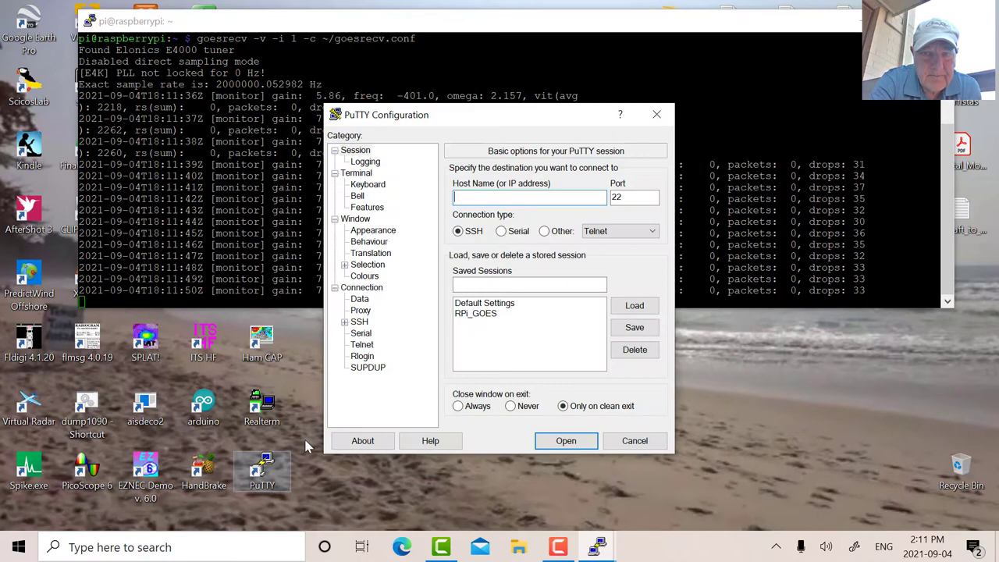
{"action": "left_click", "coordinate": [490, 313]}
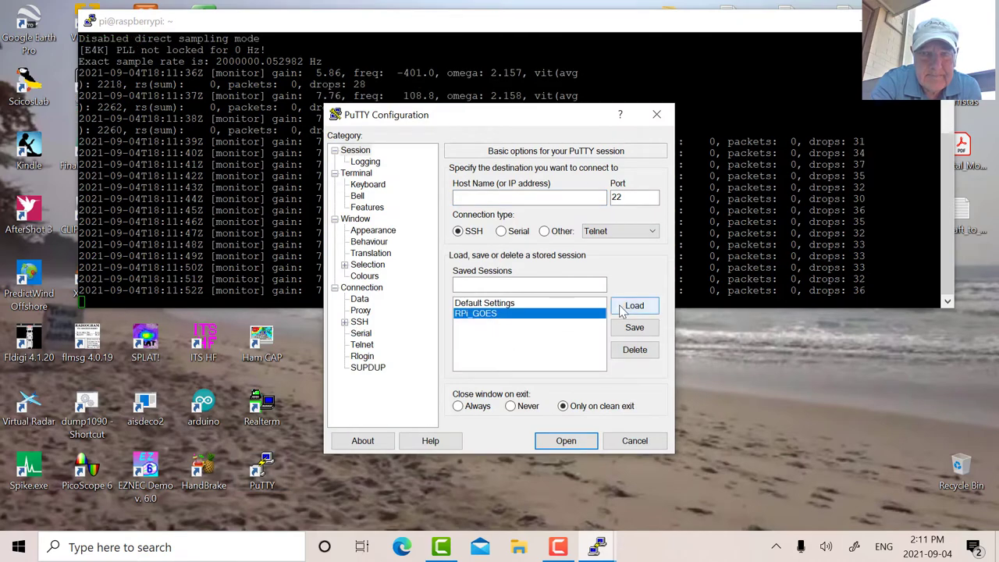
{"action": "left_click", "coordinate": [628, 305]}
{"action": "left_click", "coordinate": [566, 440]}
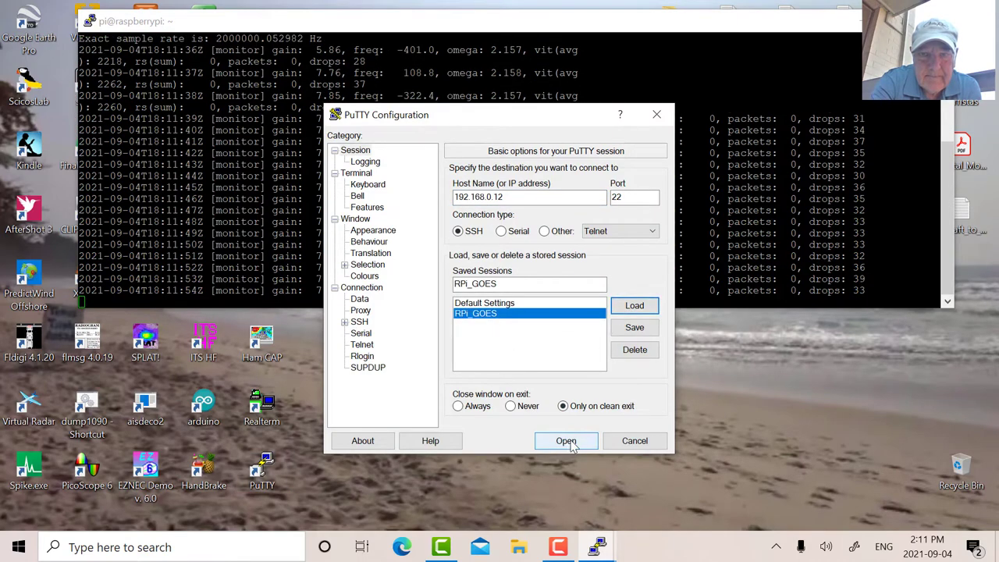
{"action": "type", "text": "pi"}
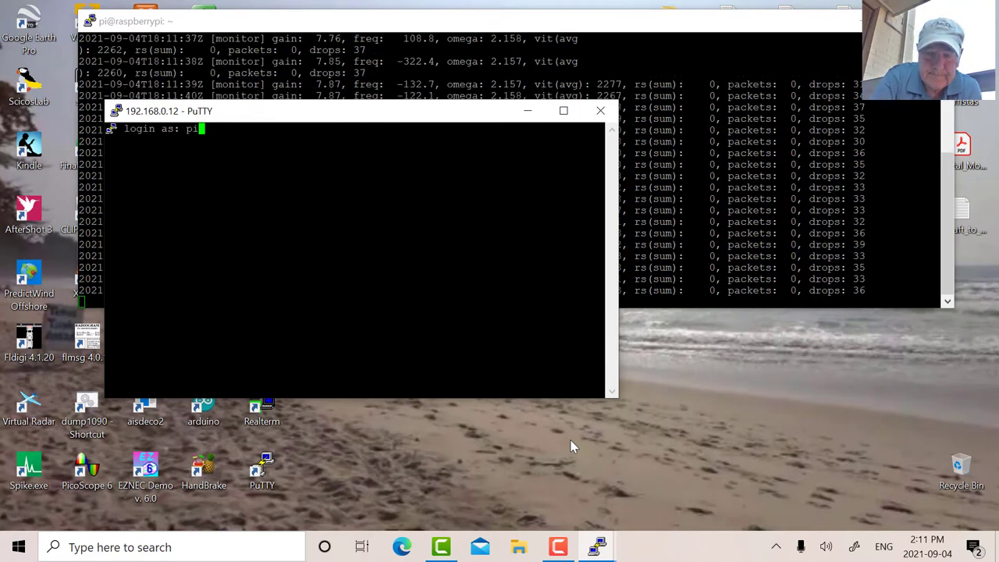
{"action": "key", "text": "Return"}
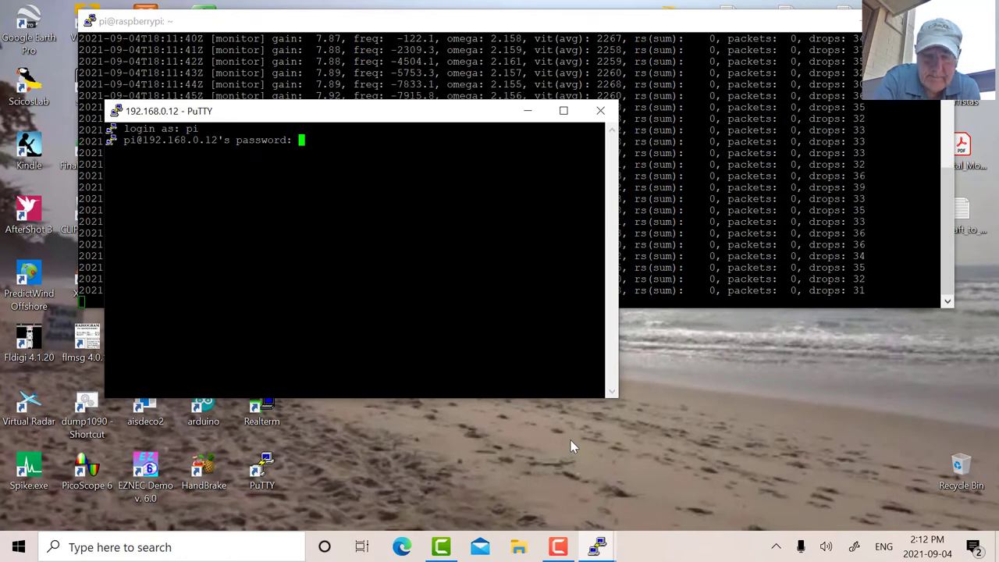
{"action": "key", "text": "Return"}
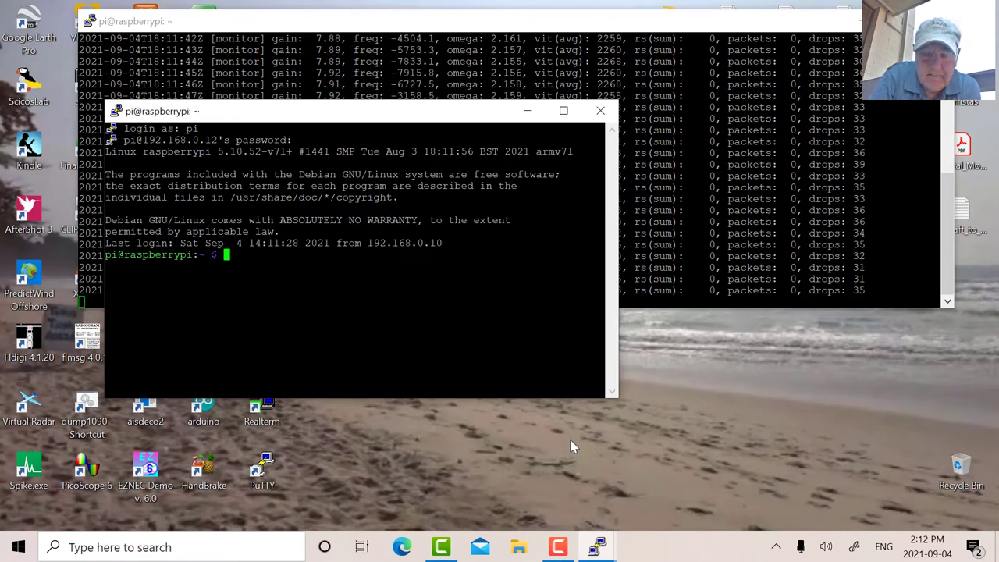
Recall the goesproc command, widen the terminal, place it below the monitor log, and run it
{"action": "key", "text": "Up"}
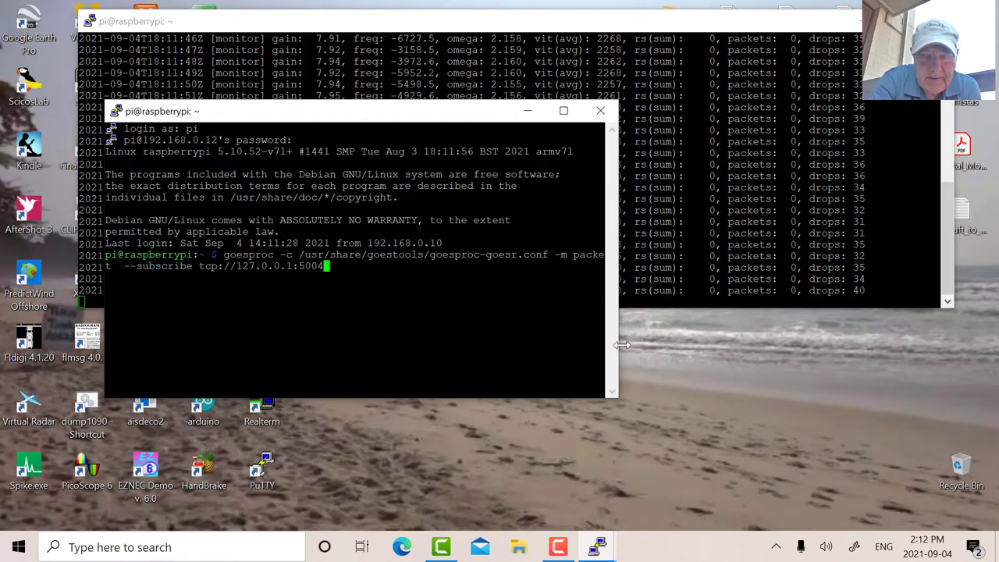
{"action": "left_click_drag", "start_coordinate": [622, 344], "coordinate": [957, 355]}
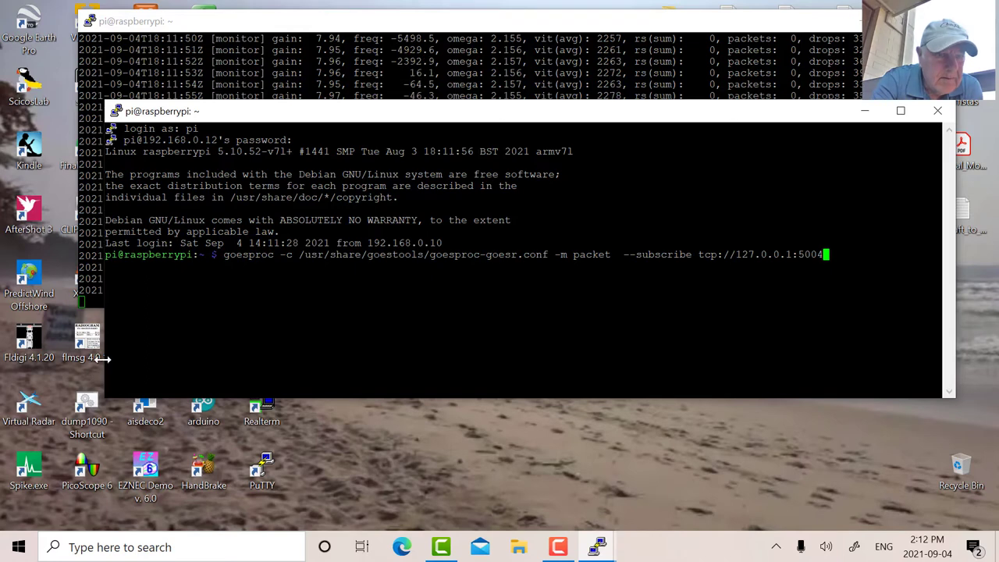
{"action": "left_click_drag", "start_coordinate": [103, 358], "coordinate": [72, 356]}
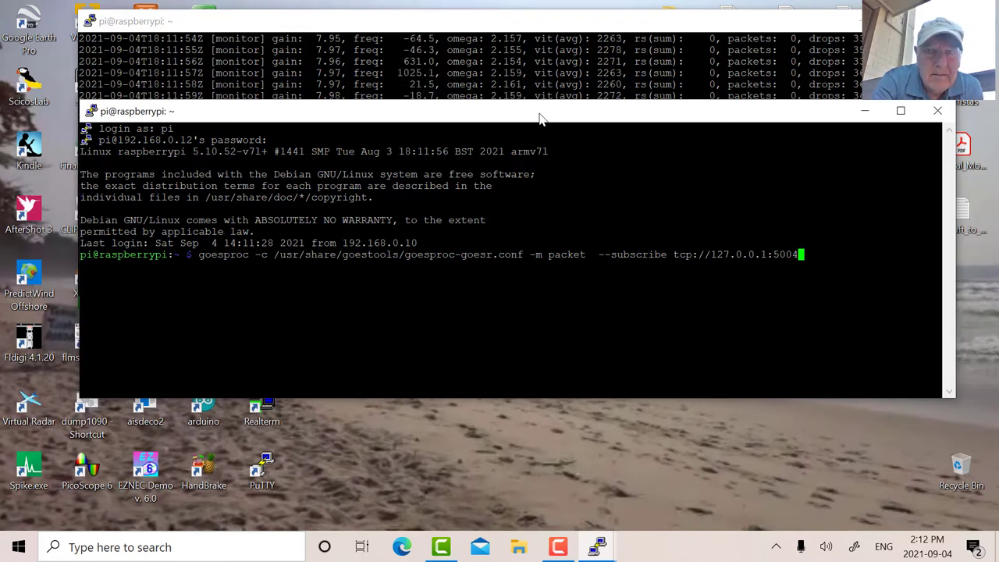
{"action": "left_click_drag", "start_coordinate": [533, 118], "coordinate": [533, 323]}
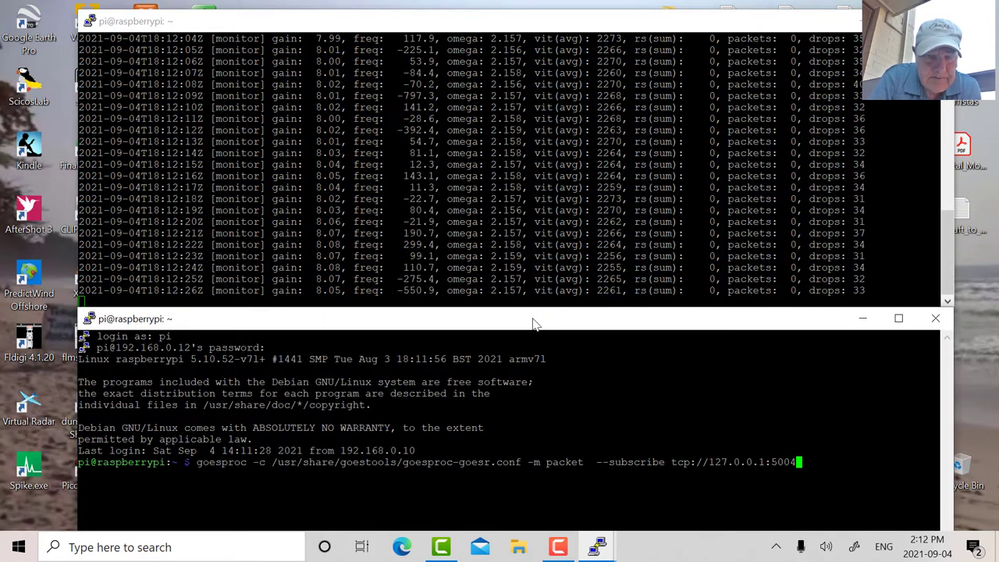
{"action": "key", "text": "Return"}
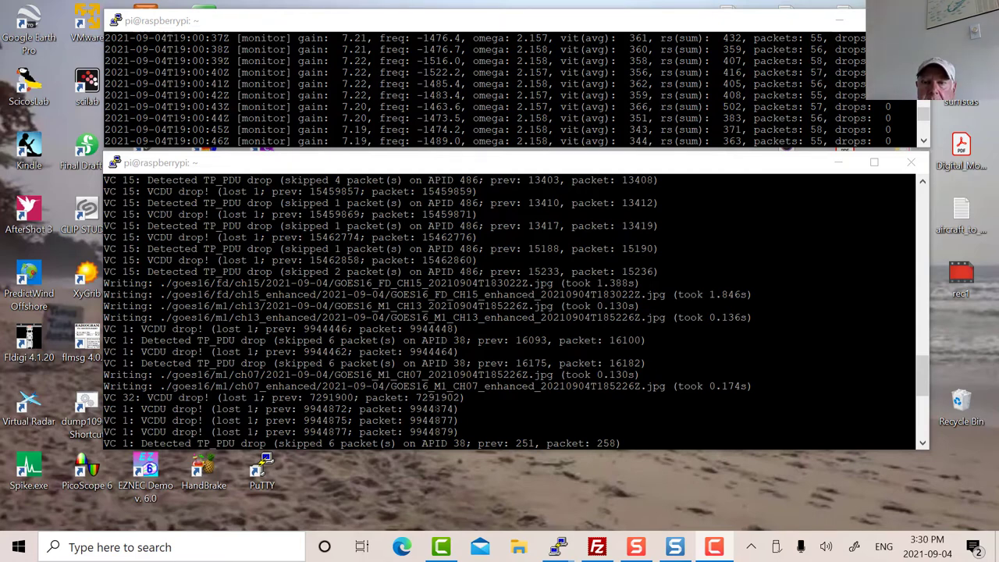
{"action": "left_click", "coordinate": [597, 549]}
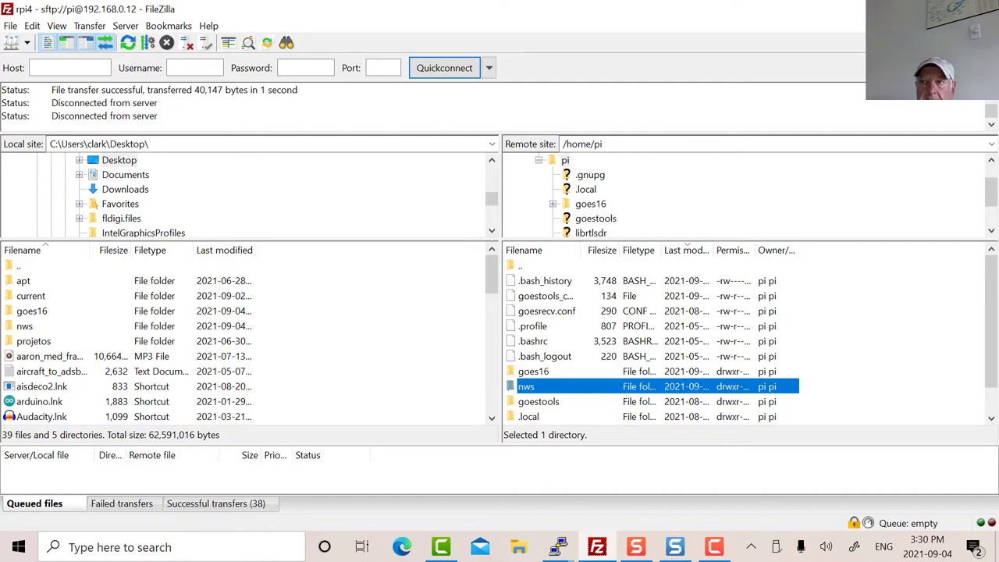
{"action": "left_click", "coordinate": [596, 546]}
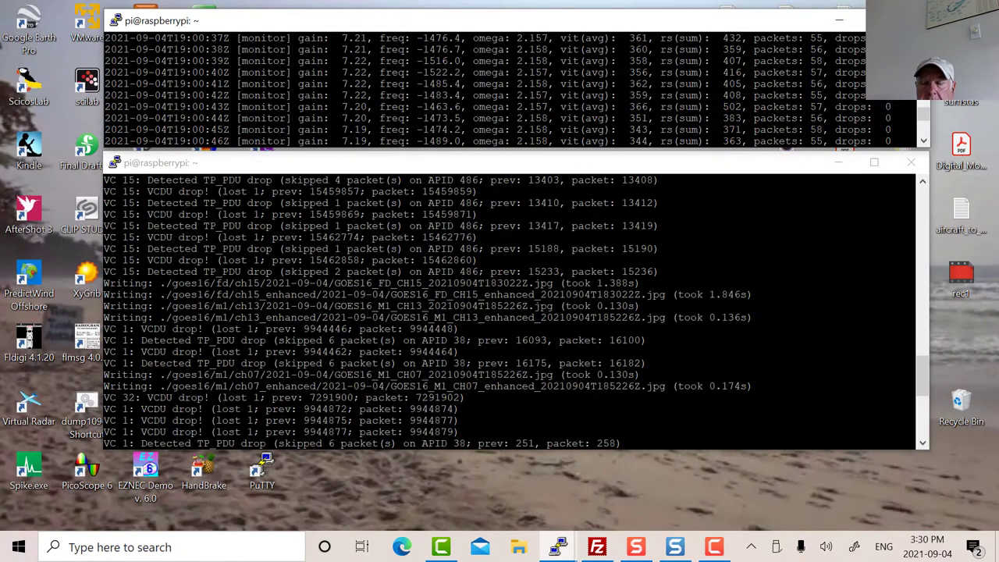
Browse USB Drive (H:) > rtl-sdr_next > rtl-sdr_vhf_wx > grafix > nws > 1970-01-01 and open CAR_latest
{"action": "left_click", "coordinate": [516, 550]}
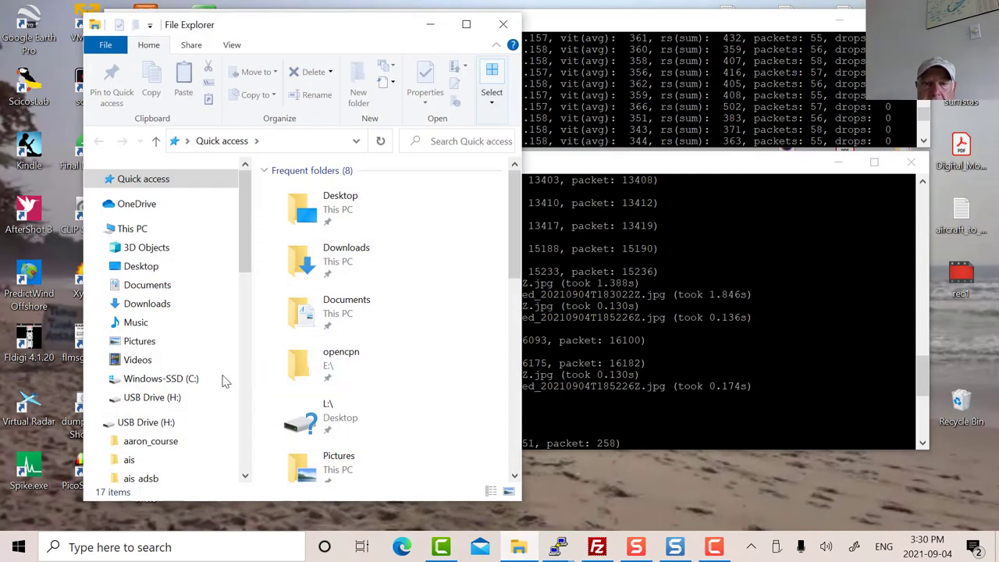
{"action": "left_click", "coordinate": [154, 423]}
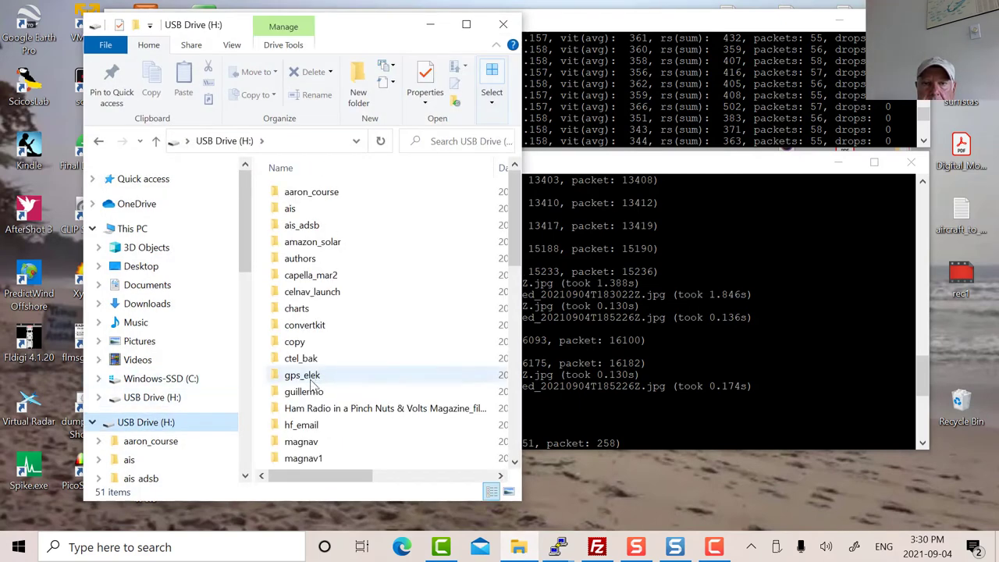
{"action": "scroll", "coordinate": [311, 382], "scroll_direction": "down", "scroll_amount": 3}
{"action": "double_click", "coordinate": [277, 394]}
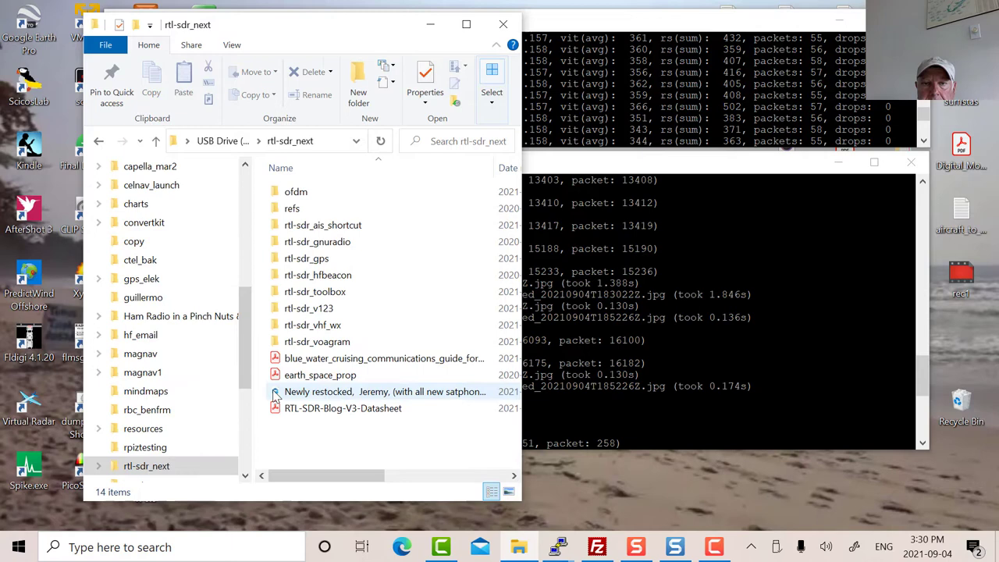
{"action": "left_click", "coordinate": [277, 324]}
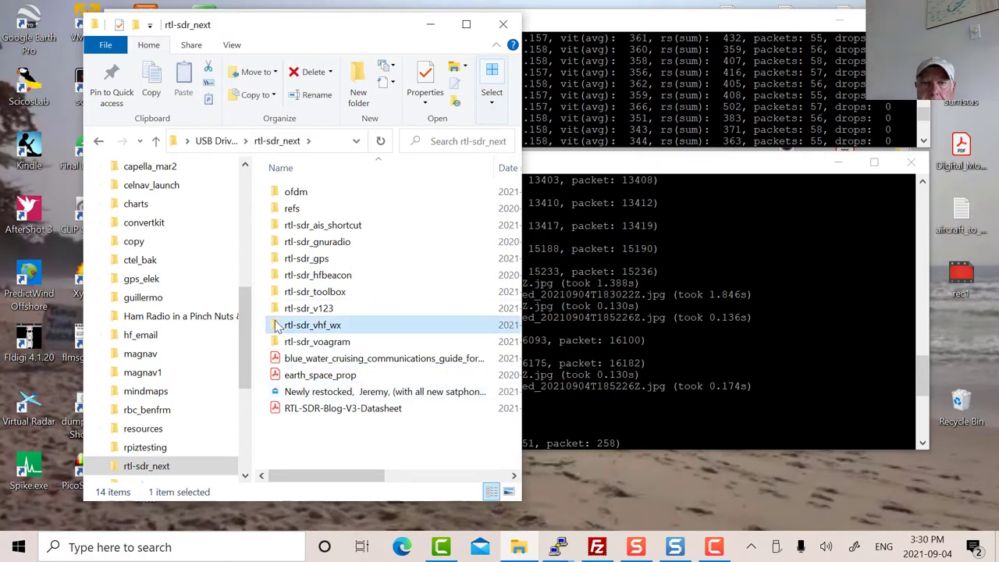
{"action": "double_click", "coordinate": [277, 325]}
{"action": "left_click", "coordinate": [277, 195]}
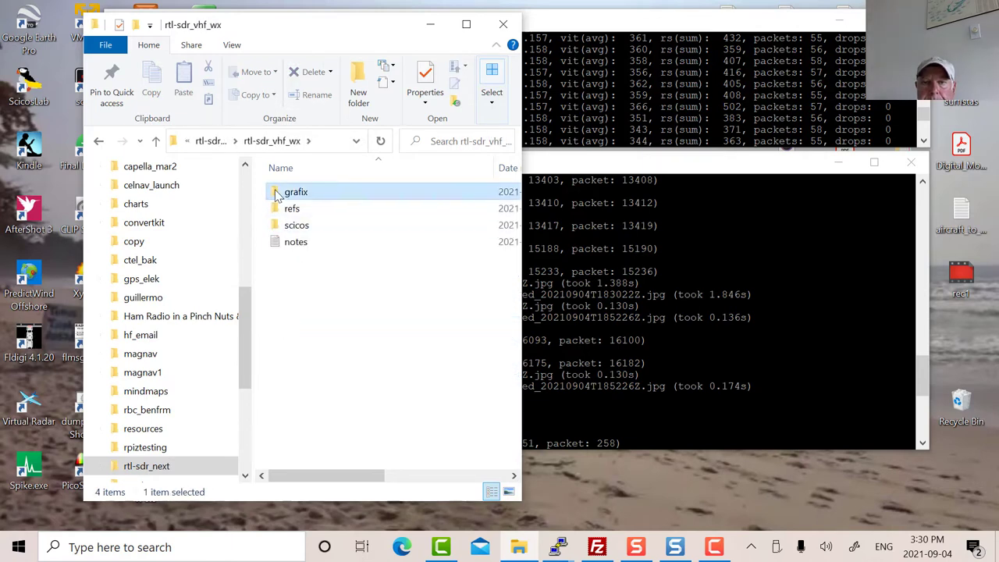
{"action": "double_click", "coordinate": [277, 195]}
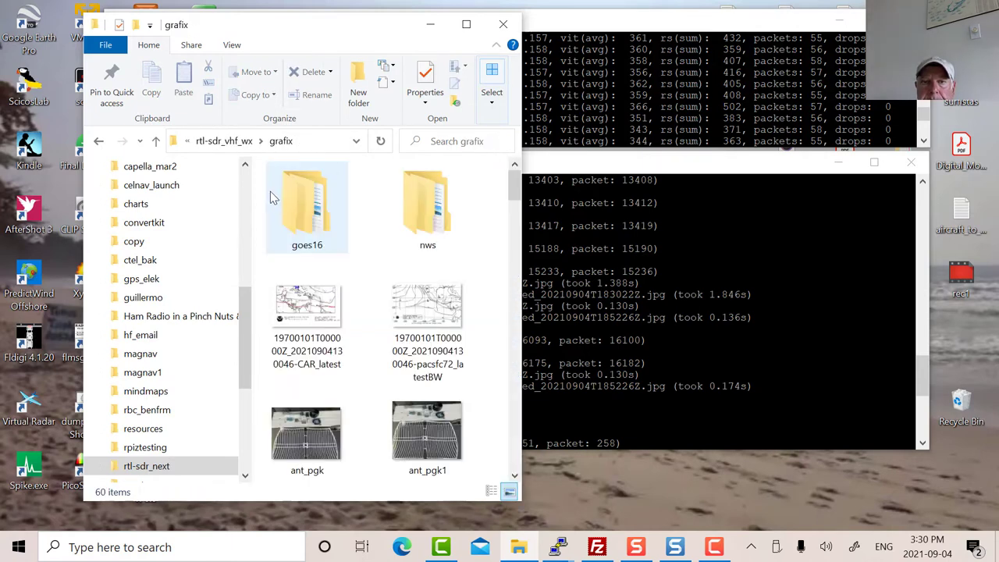
{"action": "double_click", "coordinate": [429, 214]}
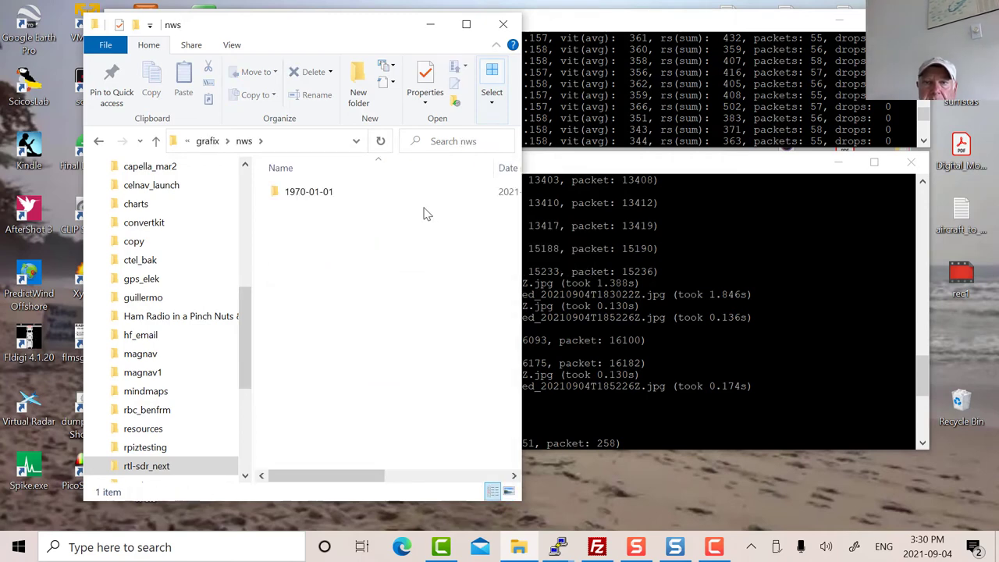
{"action": "double_click", "coordinate": [309, 193]}
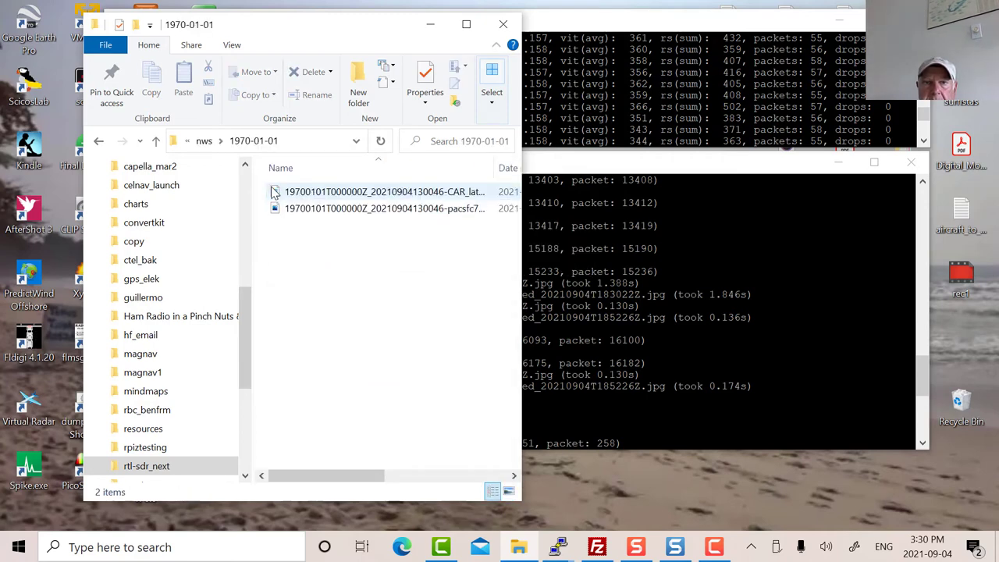
{"action": "double_click", "coordinate": [311, 195]}
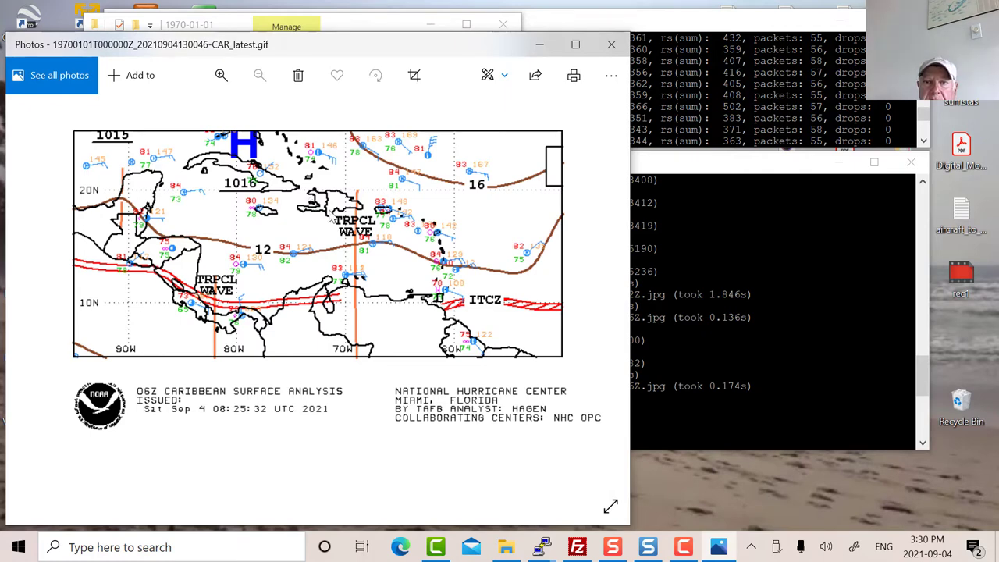
View pacsfc72_latestBW in Photos, minimize it, and move Explorer up one folder
{"action": "left_click", "coordinate": [505, 548]}
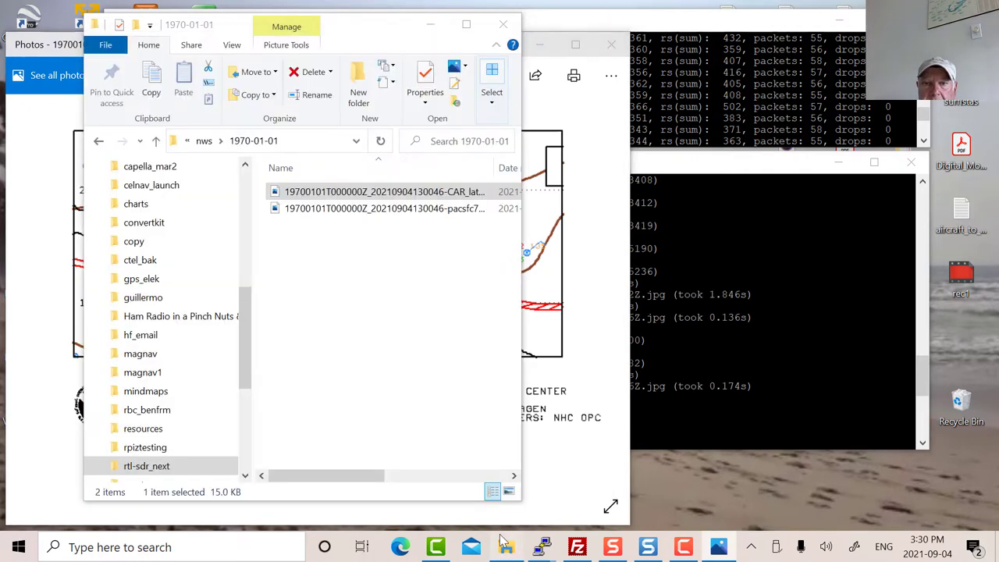
{"action": "left_click", "coordinate": [326, 211]}
{"action": "double_click", "coordinate": [326, 211]}
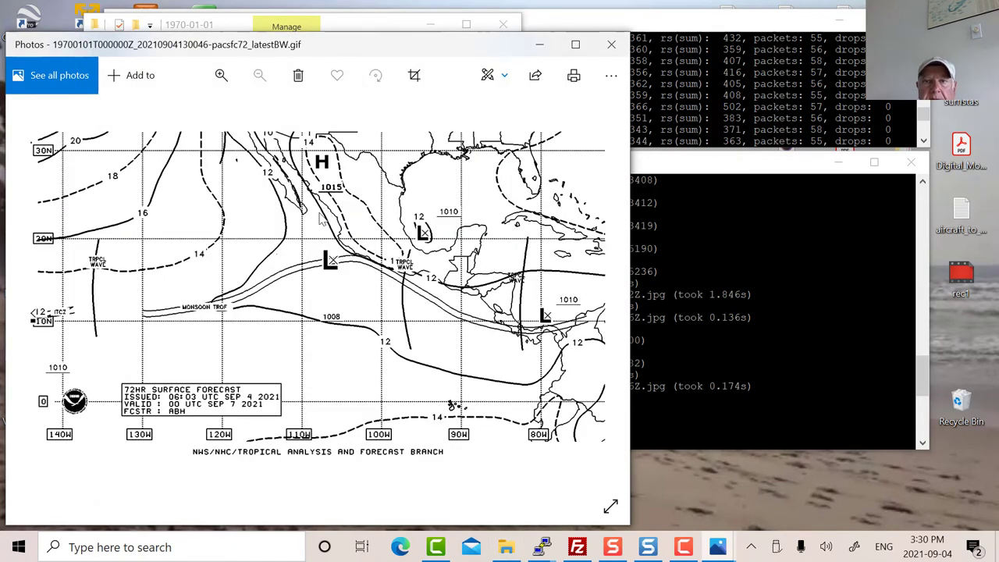
{"action": "left_click", "coordinate": [539, 45]}
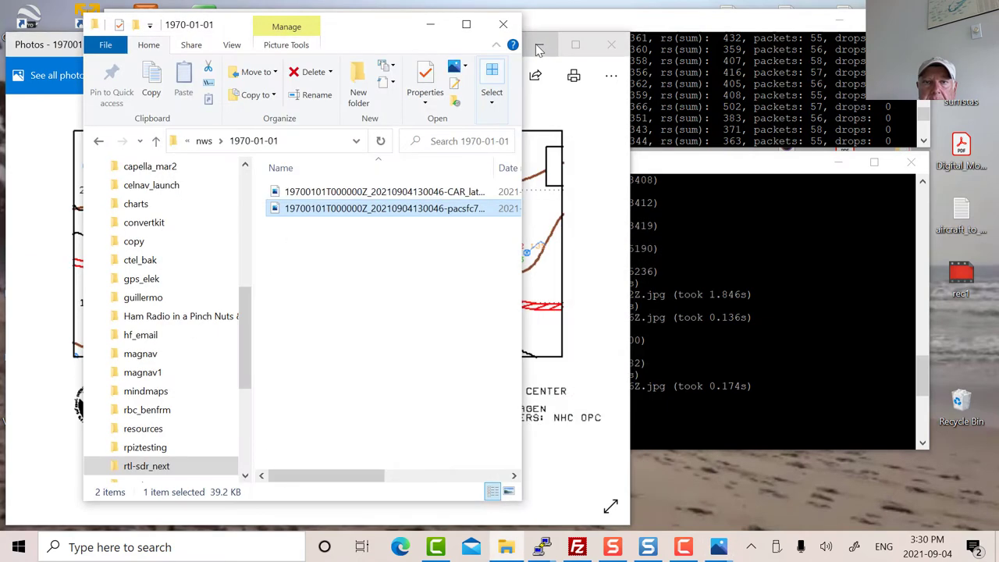
{"action": "left_click", "coordinate": [155, 140]}
Go up to grafix and open GOES16_FD_CH15_20210904T183022Z from goes16 > fd > ch15 > 2021-09-04
{"action": "left_click", "coordinate": [155, 141]}
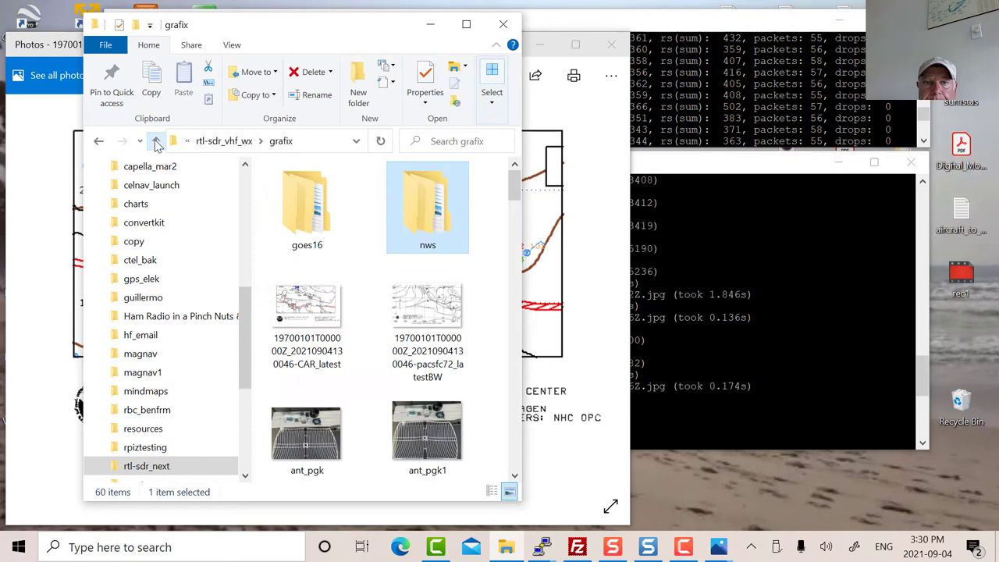
{"action": "double_click", "coordinate": [290, 216]}
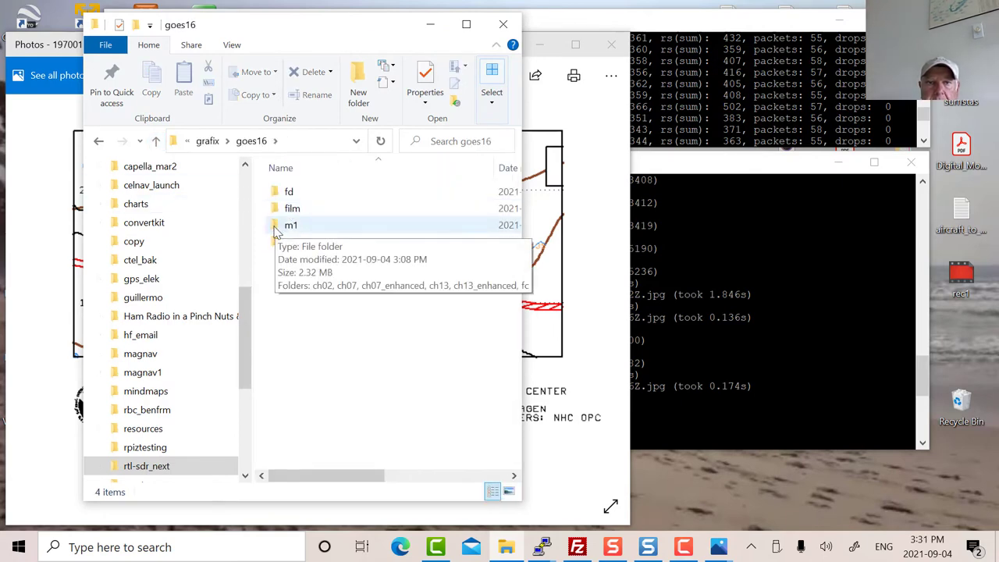
{"action": "double_click", "coordinate": [275, 194]}
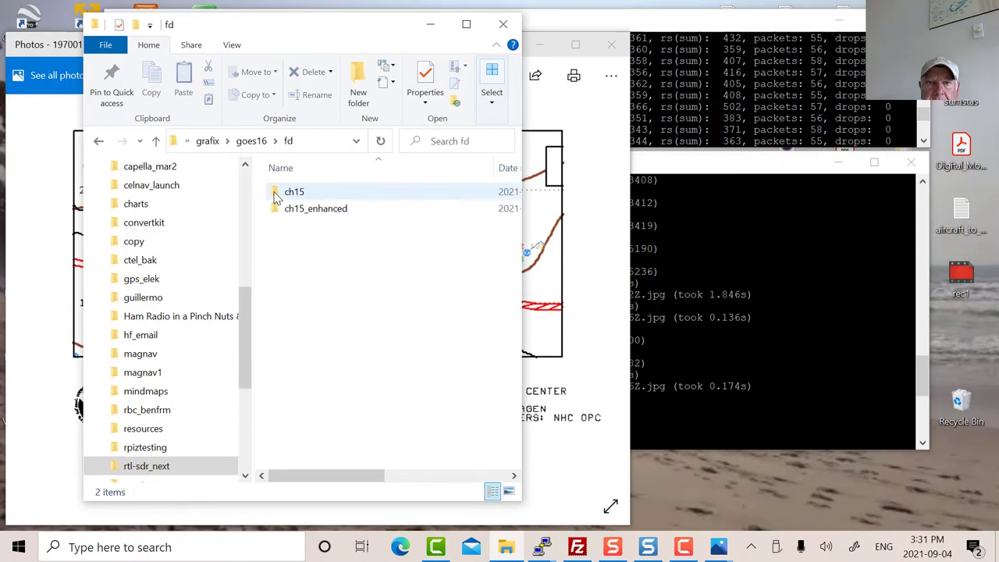
{"action": "double_click", "coordinate": [275, 194]}
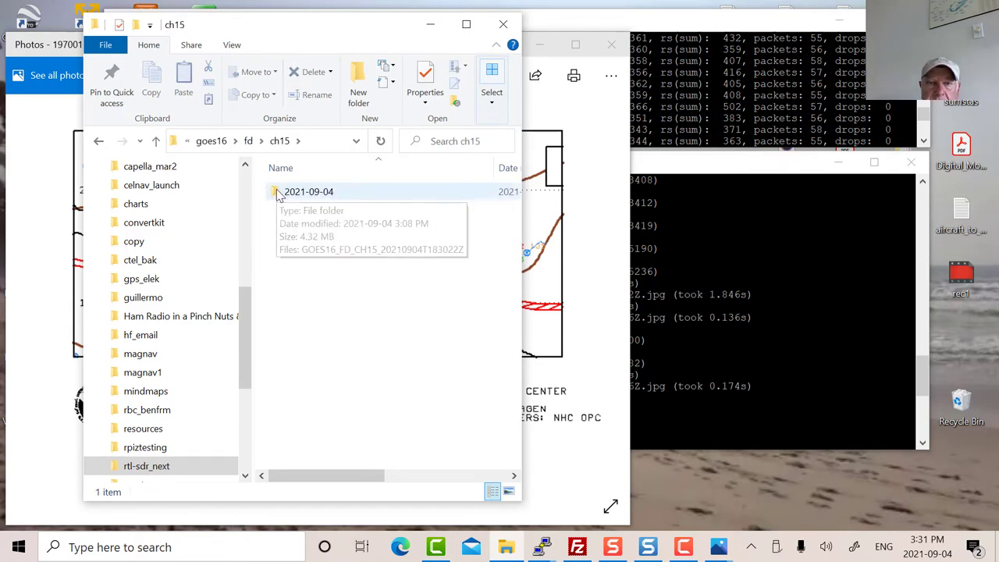
{"action": "double_click", "coordinate": [276, 191]}
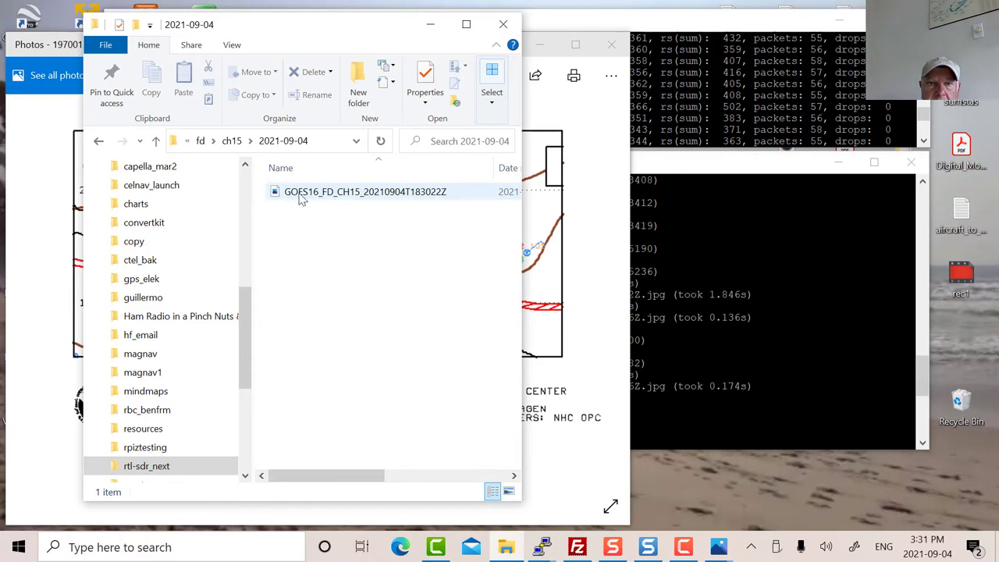
{"action": "double_click", "coordinate": [301, 198]}
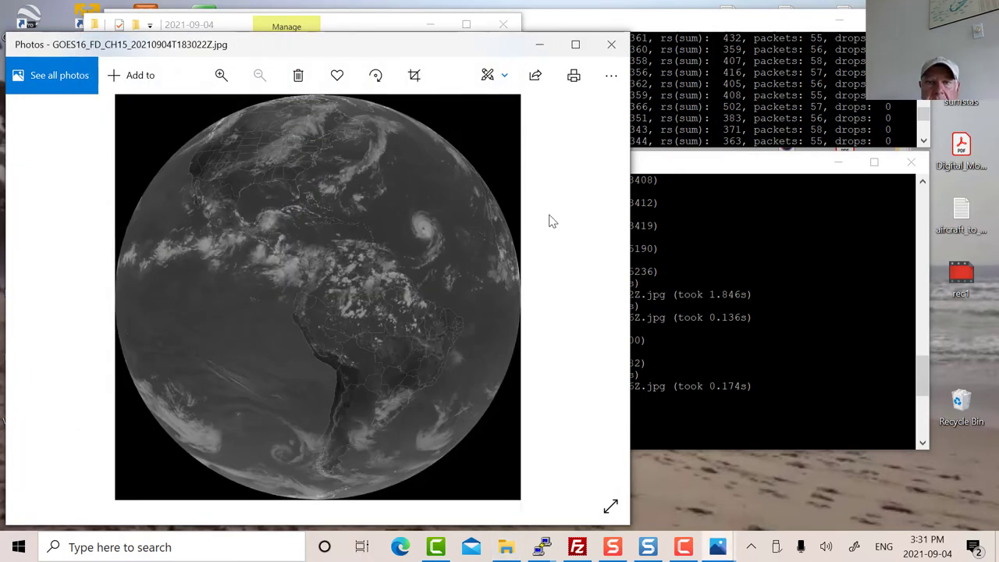